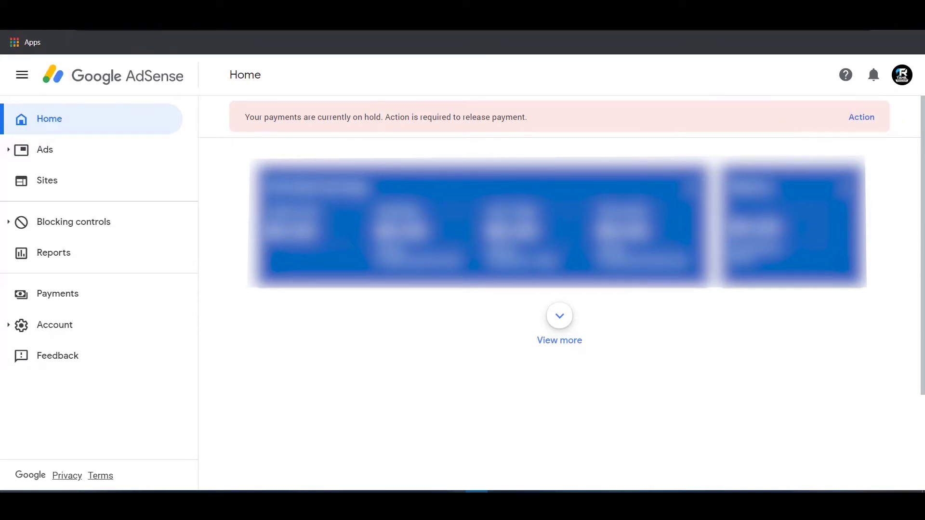
- Bring up the Gmail tab with the identity verification email
{"action": "left_click", "coordinate": [165, 22]}
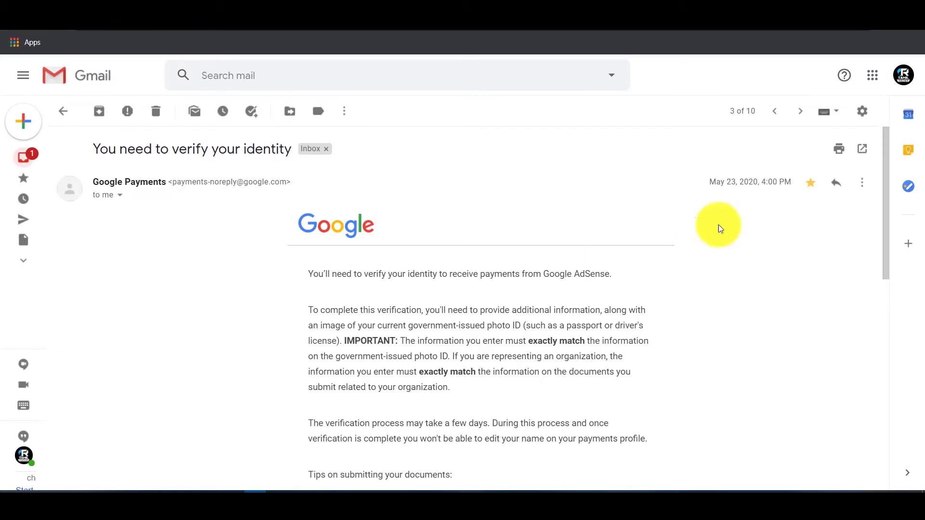
- Read through the 'You need to verify your identity' email about photo ID verification
{"action": "scroll", "coordinate": [613, 201], "scroll_direction": "down", "scroll_amount": 1}
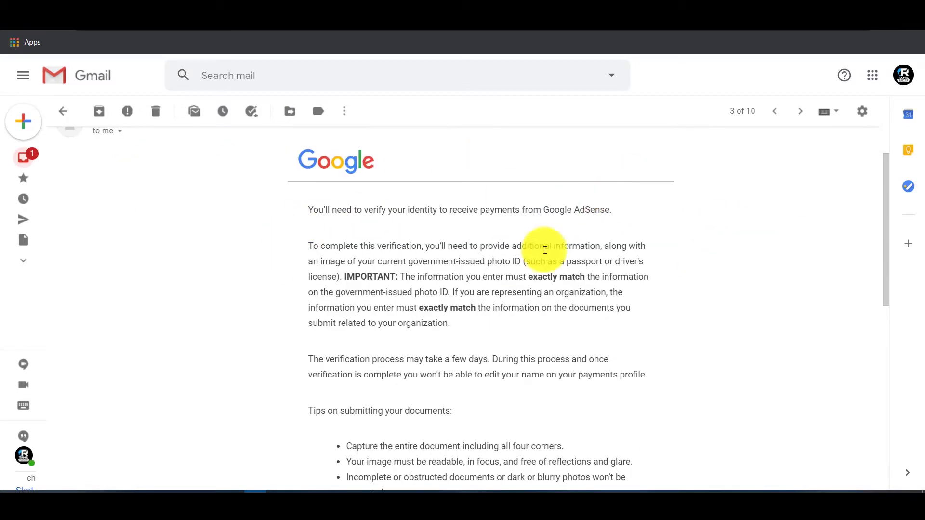
{"action": "scroll", "coordinate": [554, 236], "scroll_direction": "down", "scroll_amount": 3}
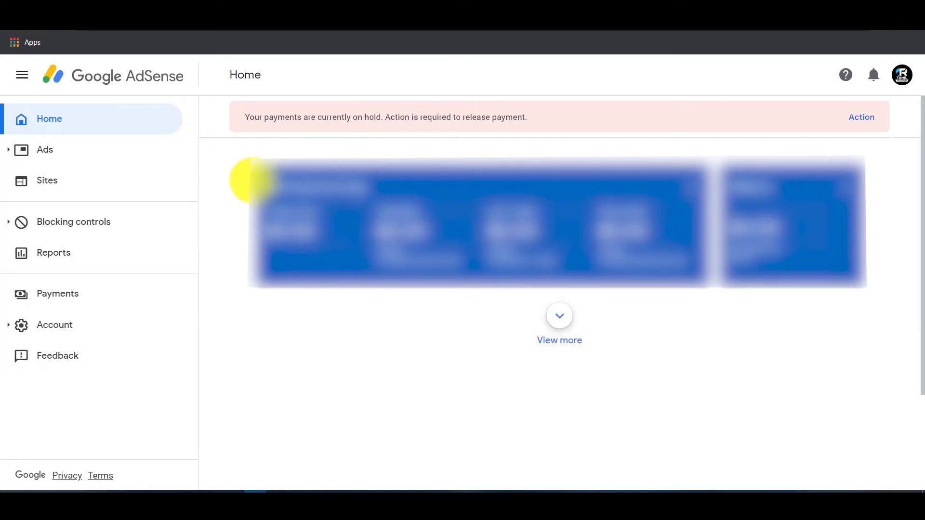
- Try the hold banner's Action link, then go to Google Account from the avatar menu
{"action": "left_click", "coordinate": [862, 120]}
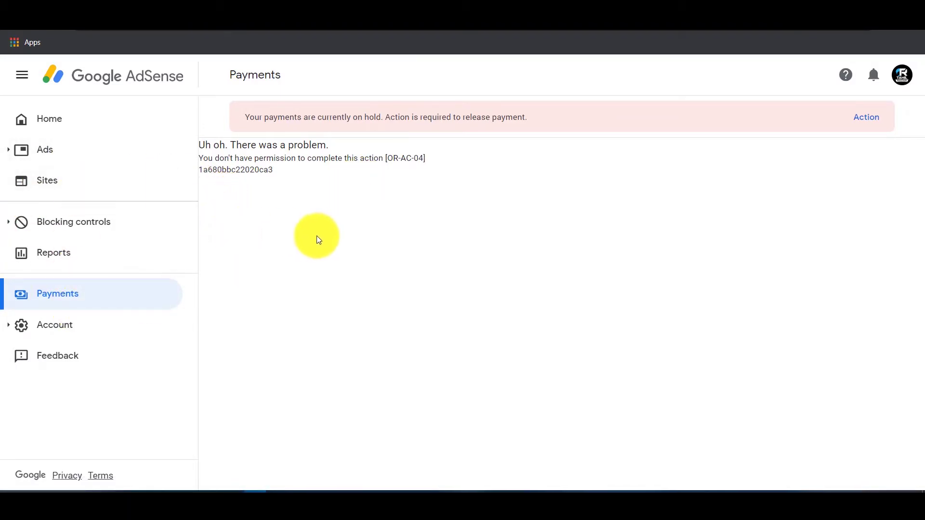
{"action": "left_click", "coordinate": [902, 78]}
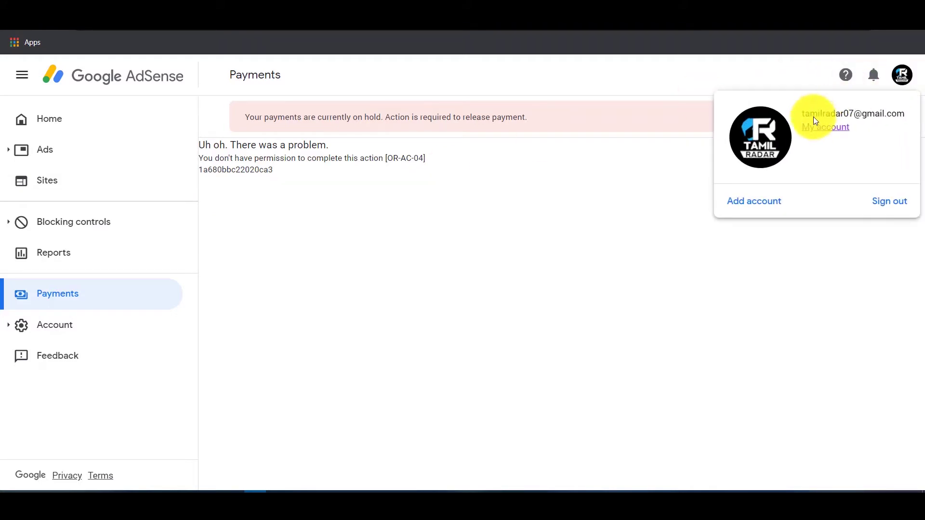
{"action": "left_click", "coordinate": [820, 131]}
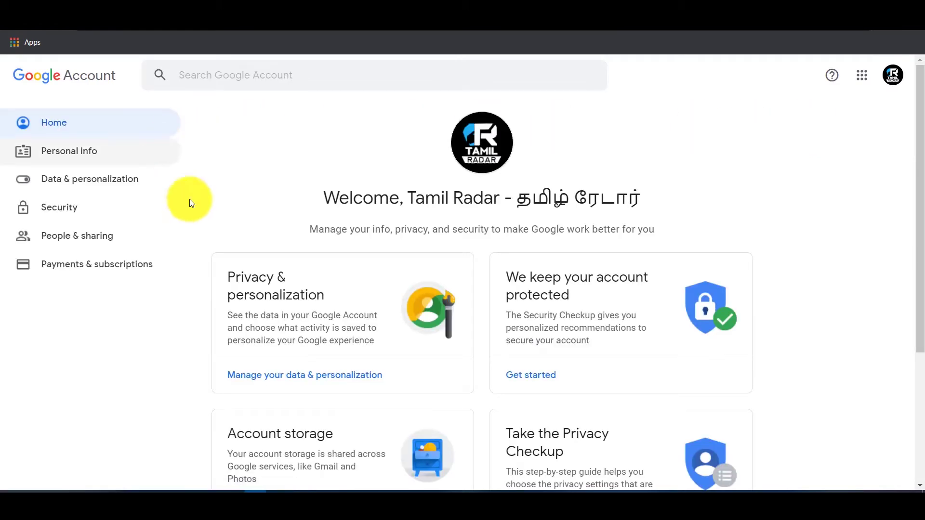
- Check the Birthday entry under Personal info, leaving it unchanged, and return to Personal info
{"action": "left_click", "coordinate": [90, 153]}
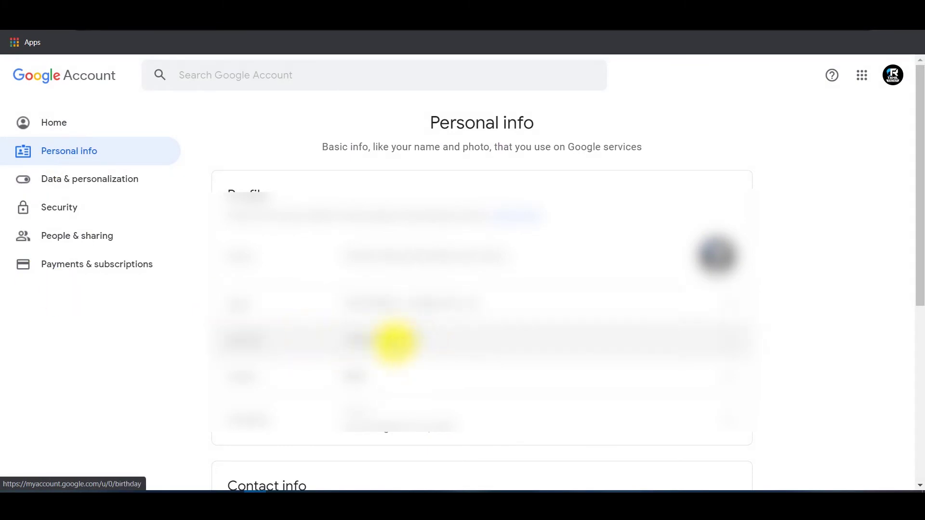
{"action": "left_click", "coordinate": [473, 340]}
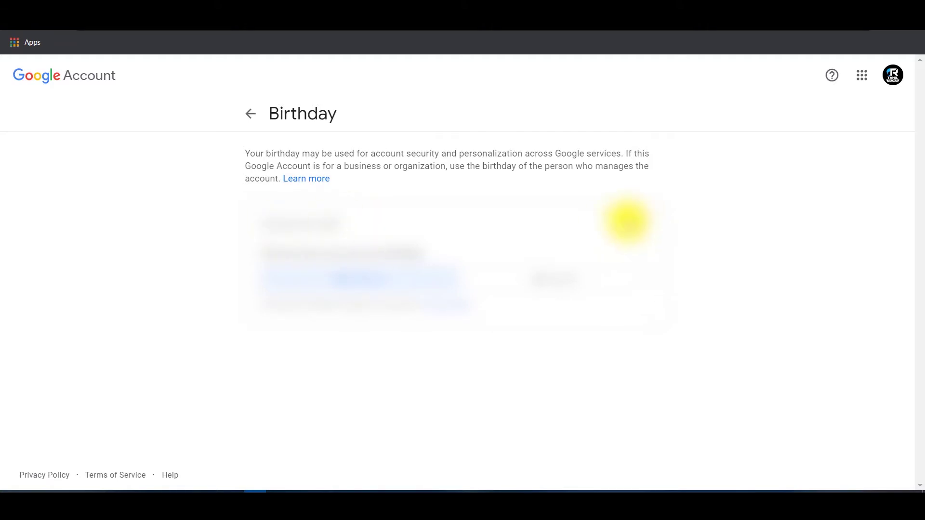
{"action": "left_click", "coordinate": [633, 224]}
{"action": "left_click", "coordinate": [524, 312]}
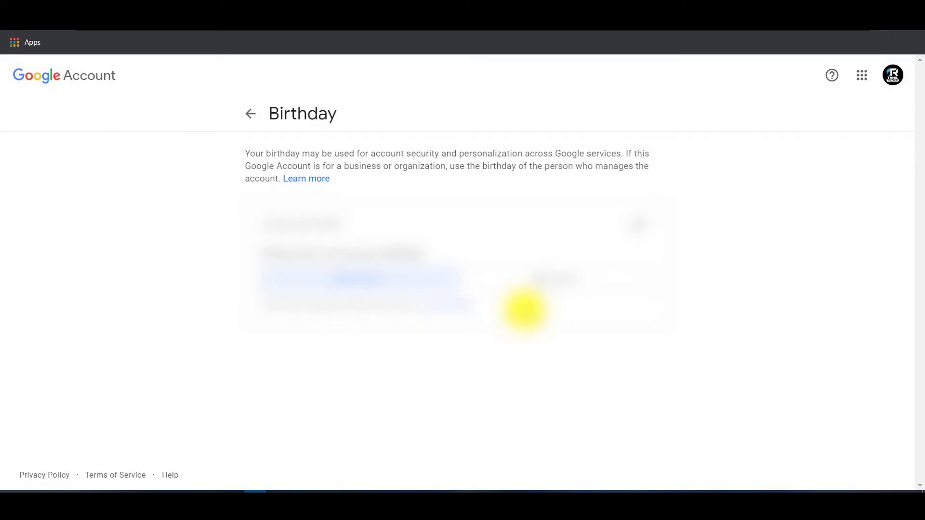
{"action": "left_click", "coordinate": [18, 29]}
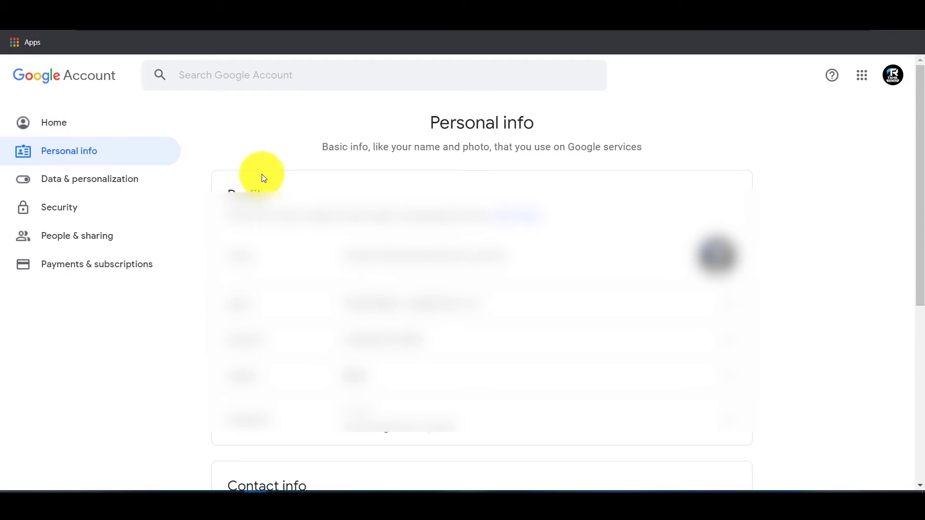
- View the saved addresses in Payments Center and cancel removing the second one
{"action": "left_click", "coordinate": [77, 267]}
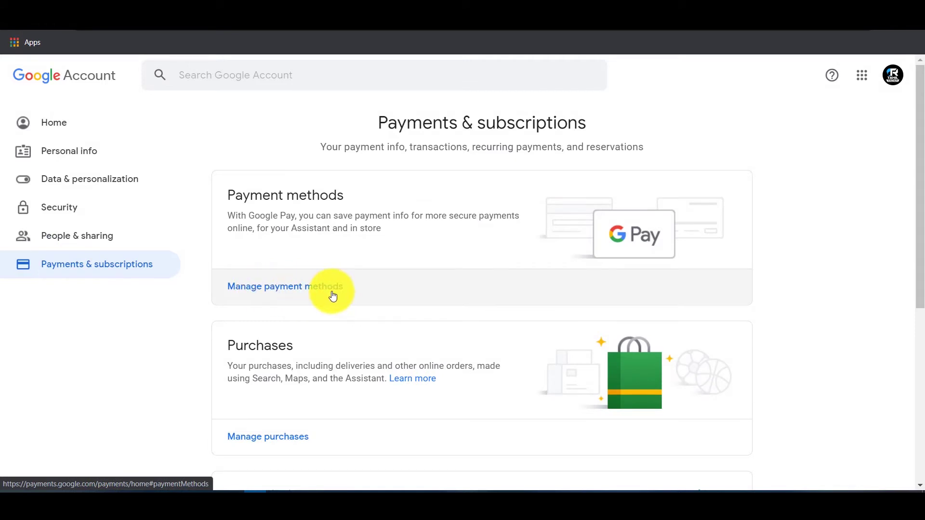
{"action": "left_click", "coordinate": [332, 293]}
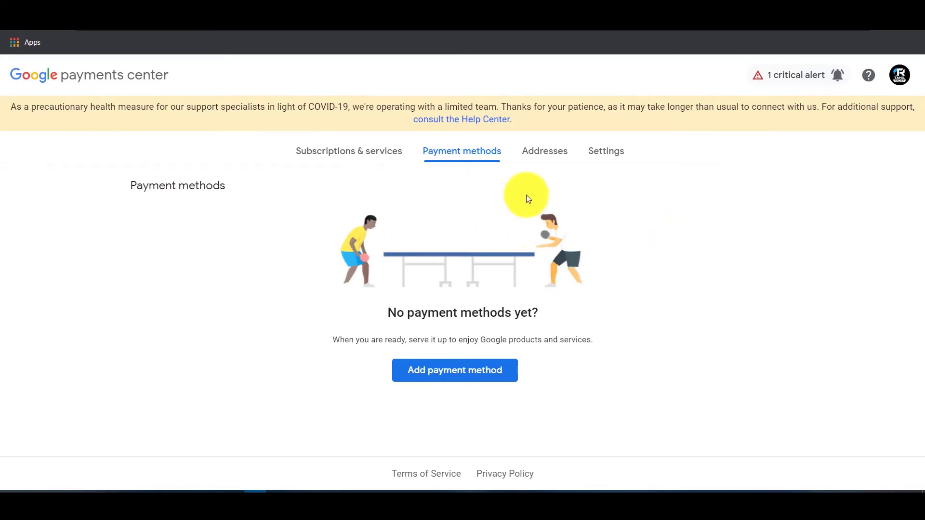
{"action": "left_click", "coordinate": [544, 154]}
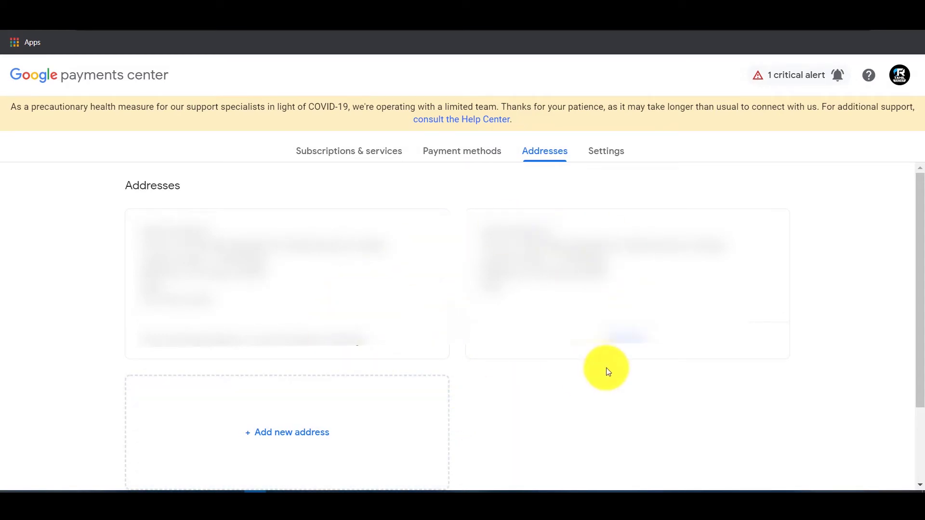
{"action": "left_click", "coordinate": [625, 346]}
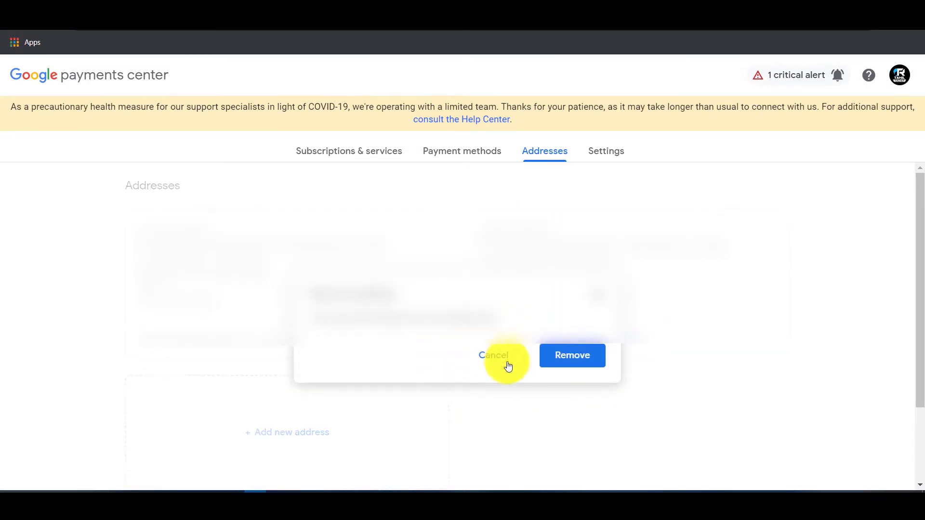
{"action": "left_click", "coordinate": [492, 362]}
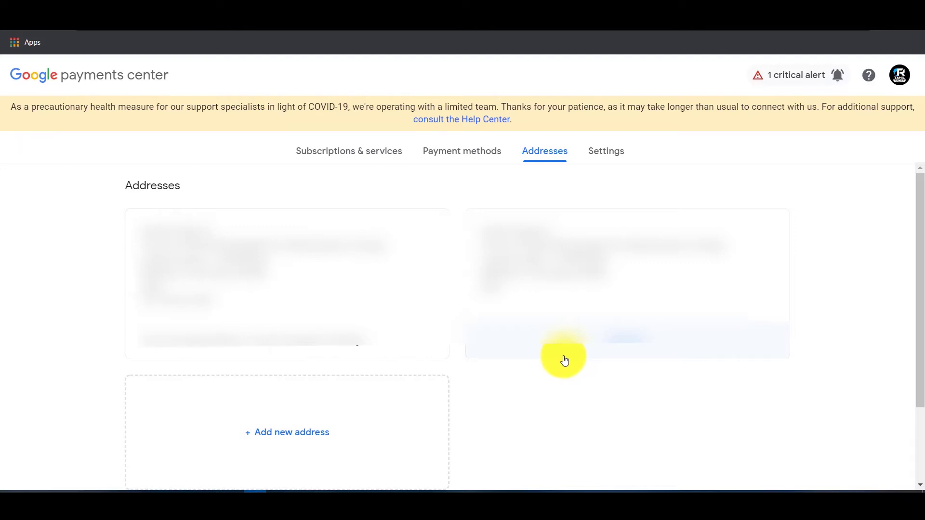
- Open the critical alert details to reach the identity verification form
{"action": "left_click", "coordinate": [831, 77]}
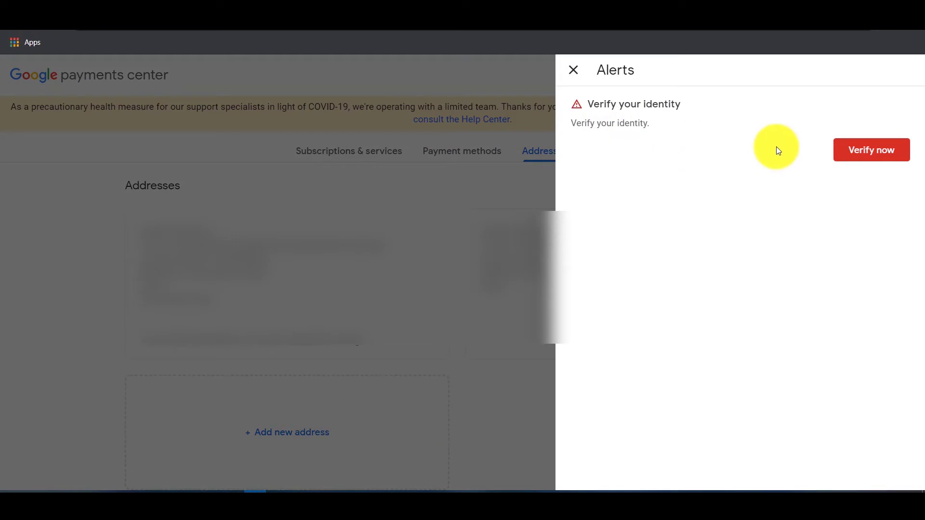
{"action": "left_click", "coordinate": [884, 155]}
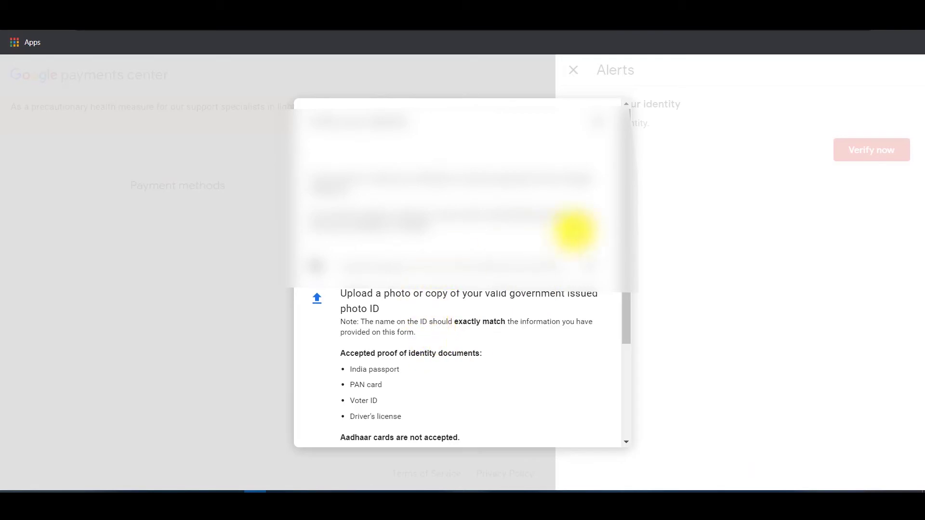
{"action": "left_click_drag", "start_coordinate": [629, 203], "coordinate": [629, 318]}
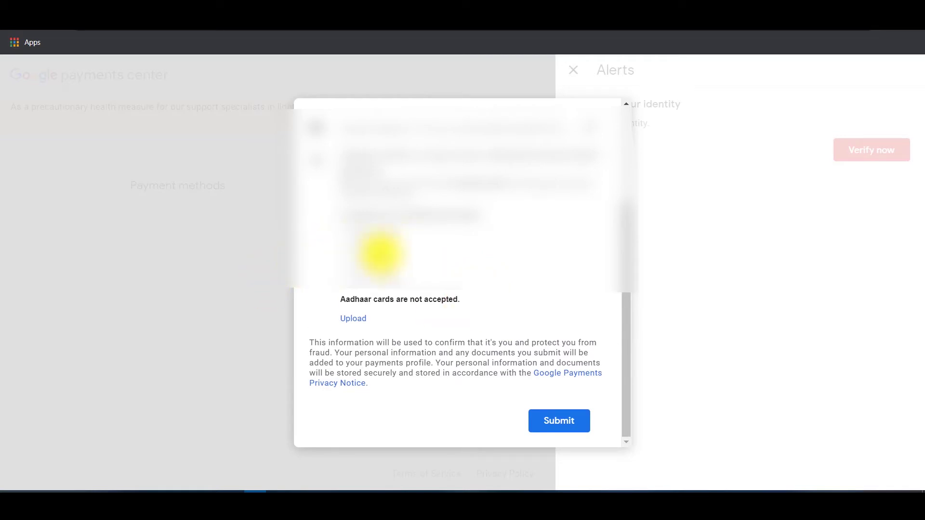
- Upload the PANCARD image as the identity document
{"action": "left_click", "coordinate": [354, 321]}
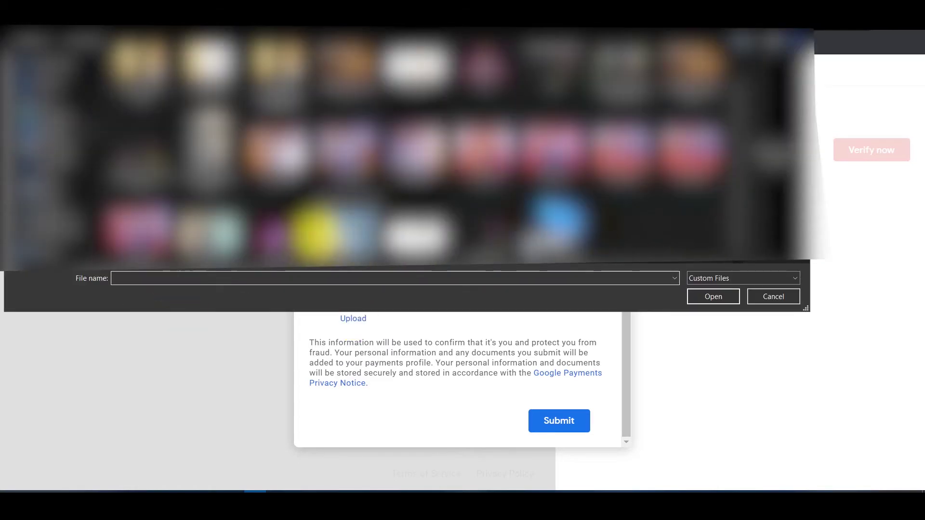
{"action": "left_click", "coordinate": [336, 230]}
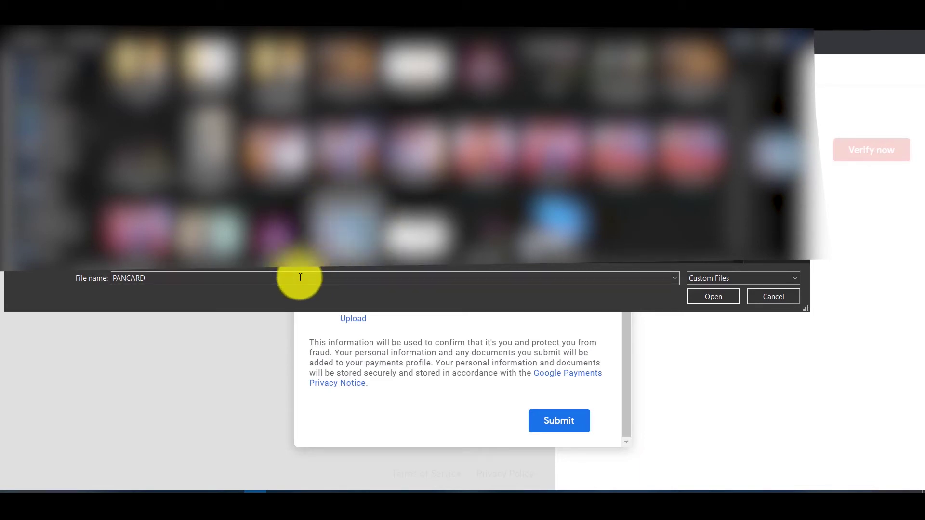
{"action": "left_click", "coordinate": [713, 297]}
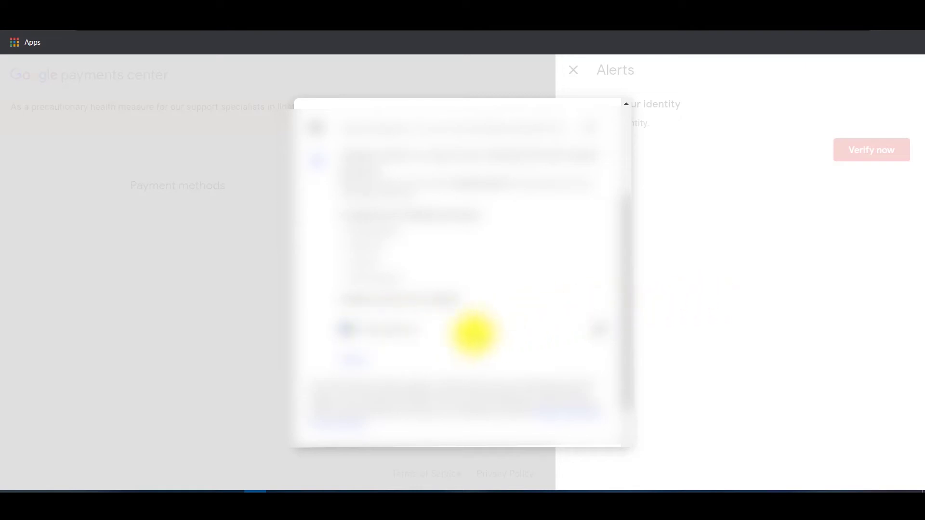
- Select the option that expands the details form, review the fields, and submit the verification
{"action": "scroll", "coordinate": [457, 334], "scroll_direction": "down", "scroll_amount": 1}
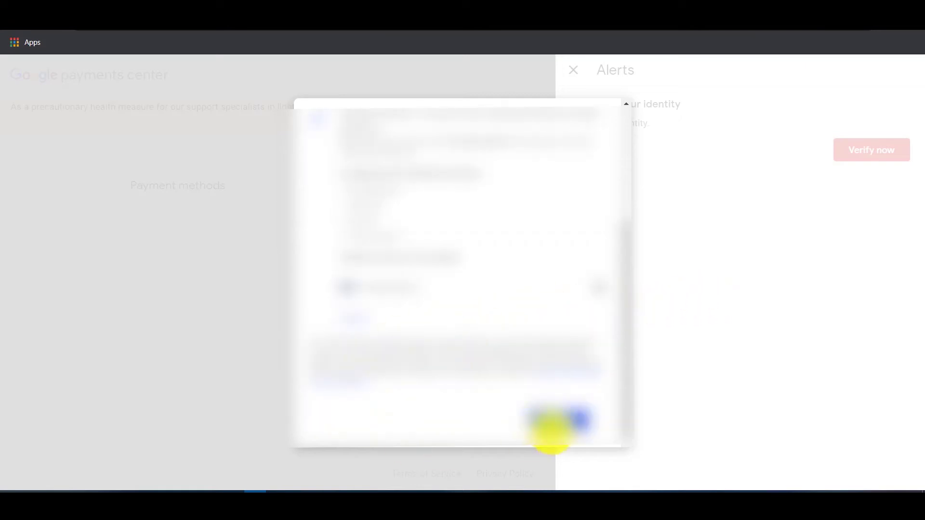
{"action": "scroll", "coordinate": [444, 271], "scroll_direction": "up", "scroll_amount": 4}
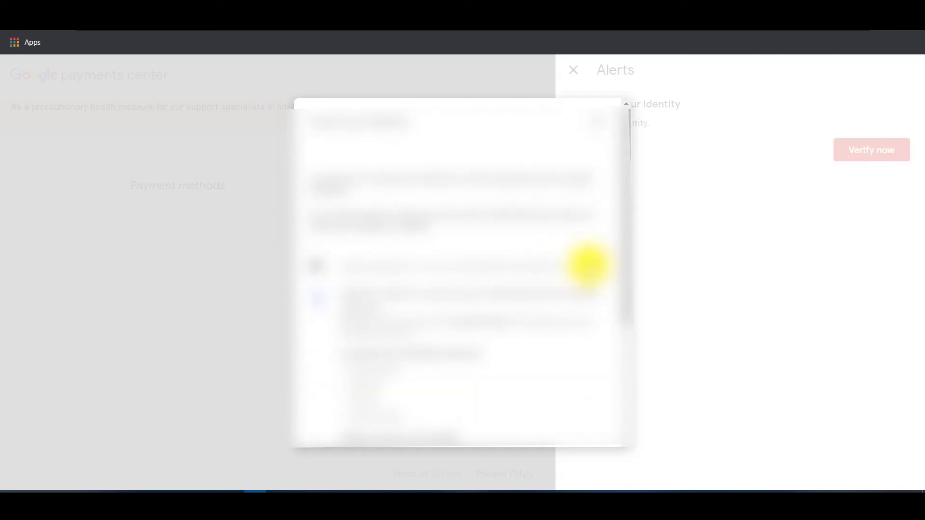
{"action": "left_click", "coordinate": [589, 263]}
{"action": "scroll", "coordinate": [532, 261], "scroll_direction": "down", "scroll_amount": 1}
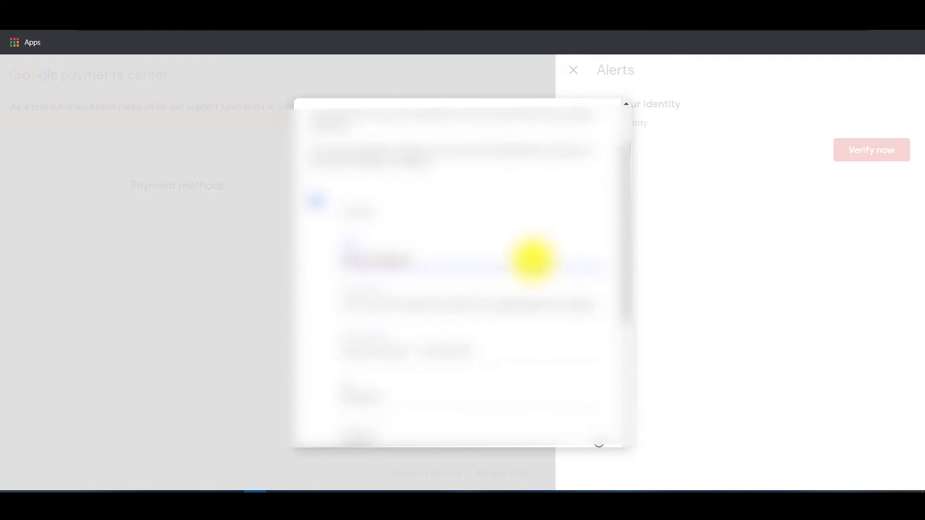
{"action": "scroll", "coordinate": [533, 261], "scroll_direction": "down", "scroll_amount": 3}
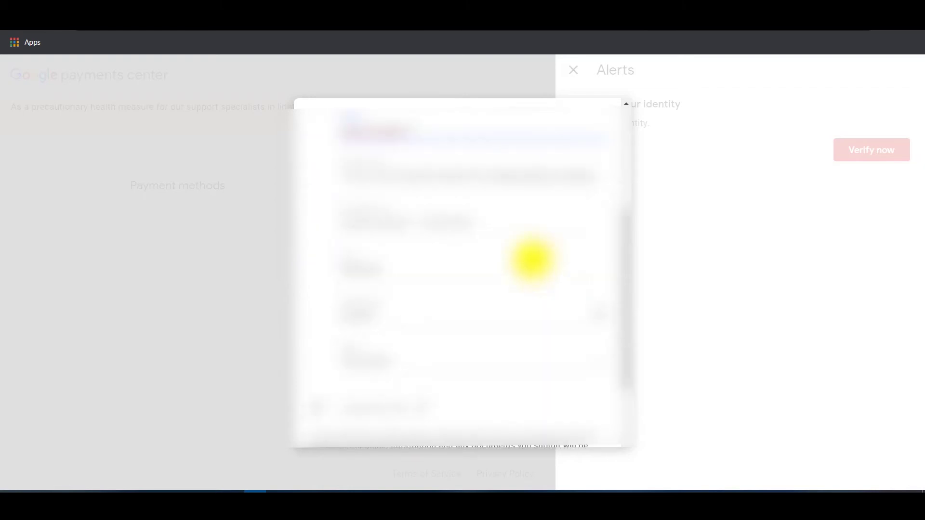
{"action": "scroll", "coordinate": [533, 261], "scroll_direction": "up", "scroll_amount": 1}
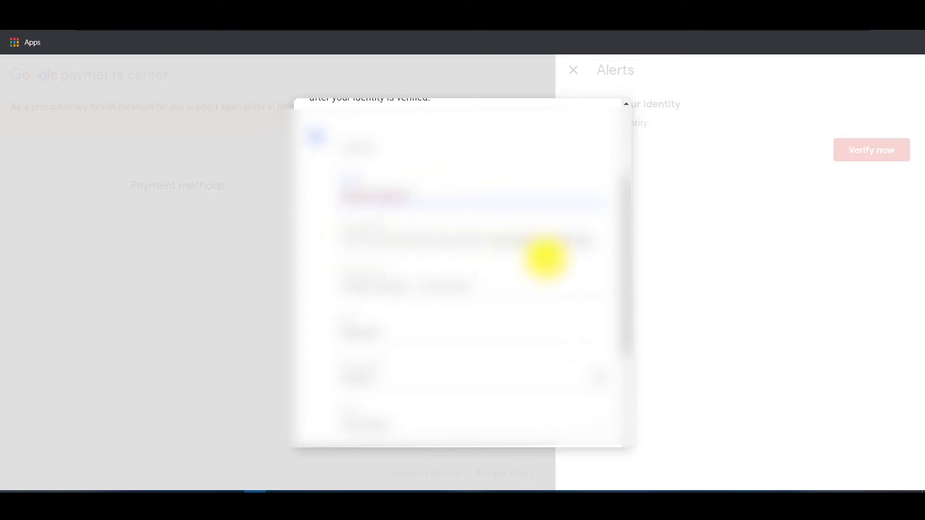
{"action": "scroll", "coordinate": [507, 267], "scroll_direction": "down", "scroll_amount": 1}
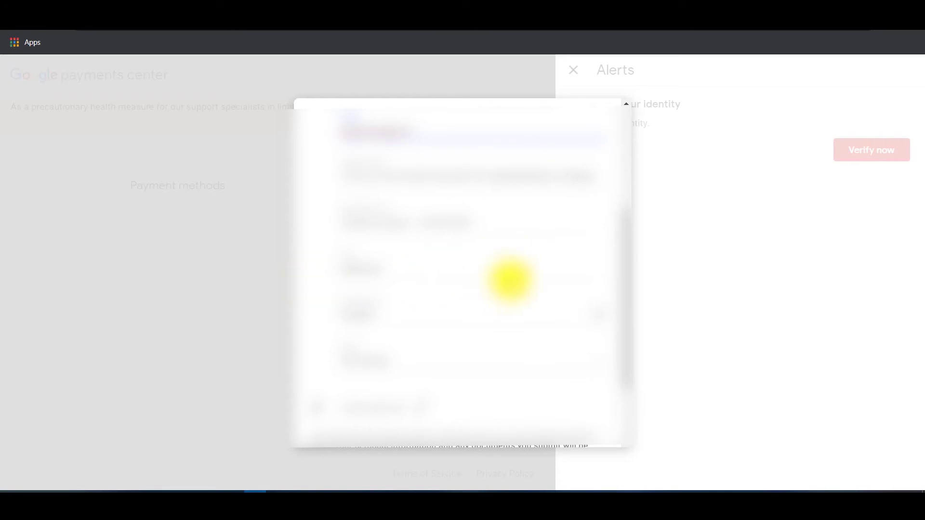
{"action": "scroll", "coordinate": [482, 278], "scroll_direction": "down", "scroll_amount": 1}
{"action": "scroll", "coordinate": [454, 276], "scroll_direction": "down", "scroll_amount": 1}
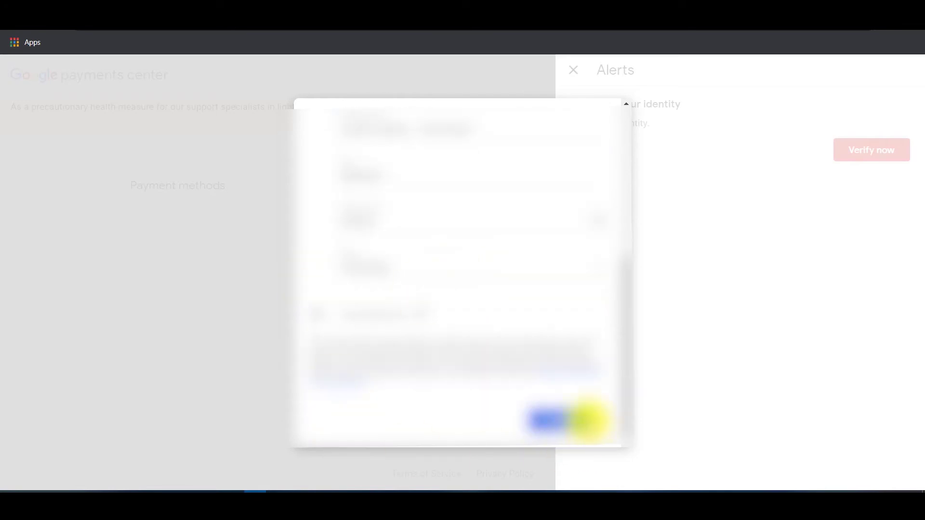
{"action": "left_click", "coordinate": [574, 419]}
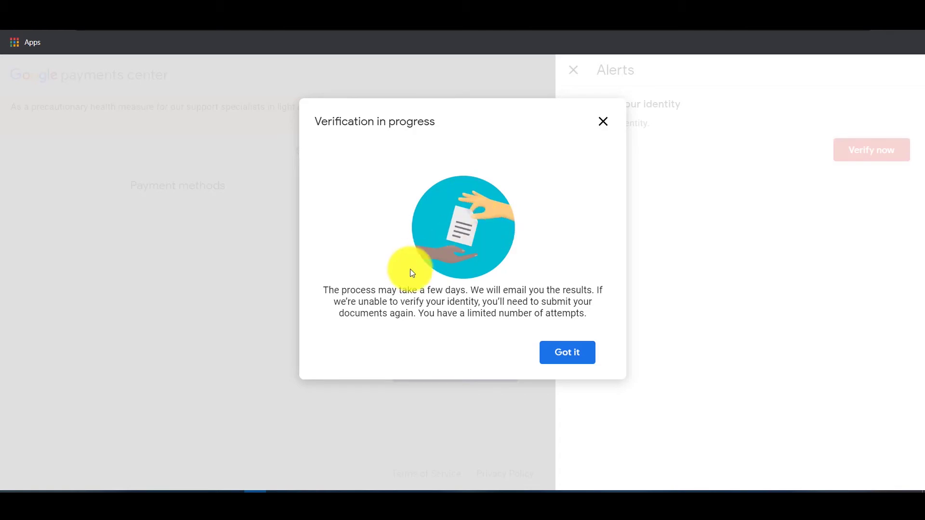
- Close the Verification in progress notice and review the in-progress message in Alerts
{"action": "left_click", "coordinate": [571, 351]}
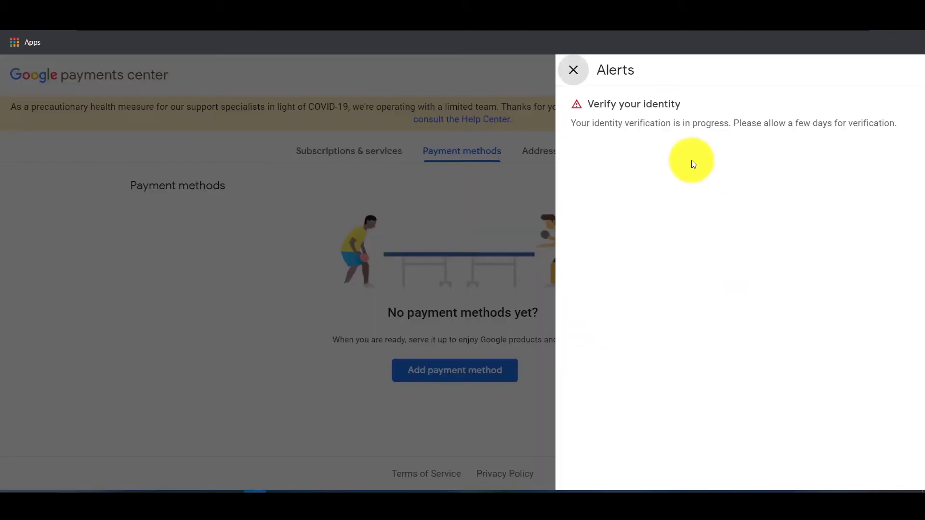
{"action": "left_click_drag", "start_coordinate": [575, 126], "coordinate": [882, 125]}
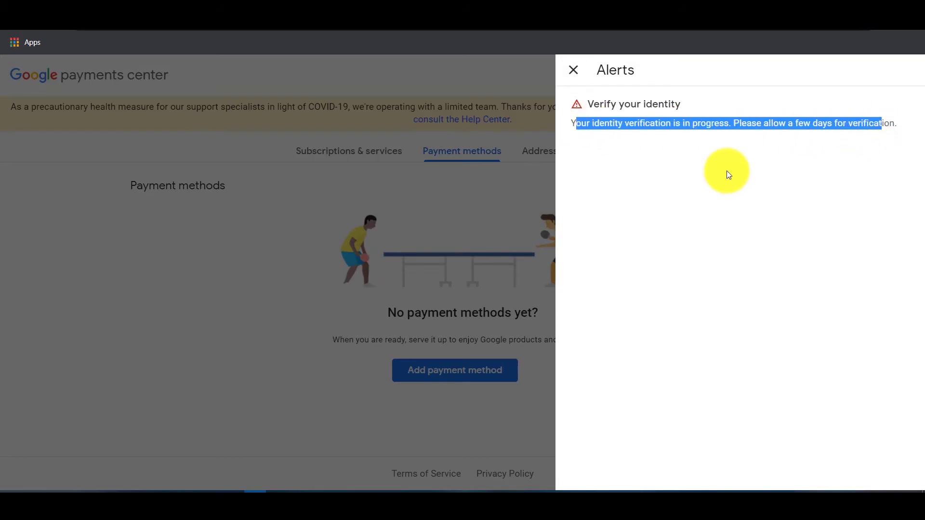
{"action": "left_click", "coordinate": [904, 124]}
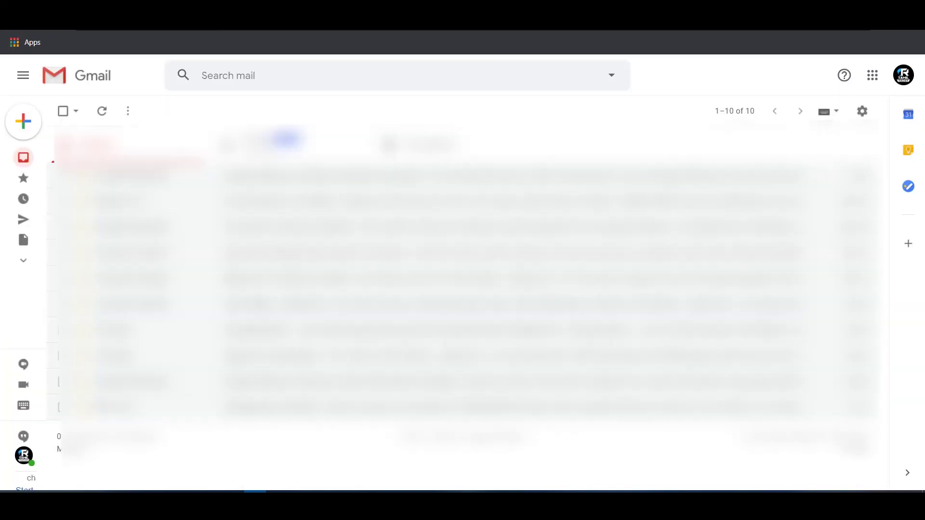
- Open and read the 'Google AdSense: Identity verification successful' email
{"action": "left_click", "coordinate": [432, 179]}
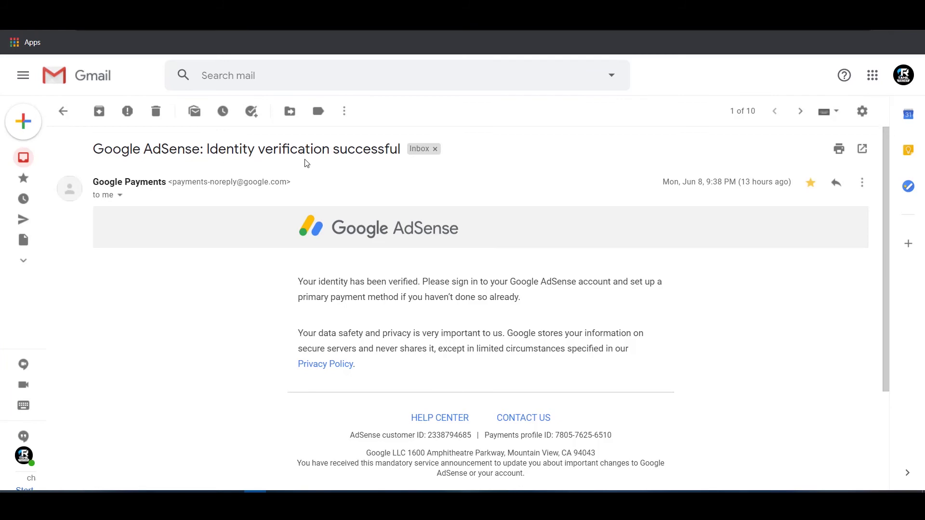
{"action": "scroll", "coordinate": [712, 214], "scroll_direction": "down", "scroll_amount": 3}
{"action": "scroll", "coordinate": [713, 214], "scroll_direction": "up", "scroll_amount": 1}
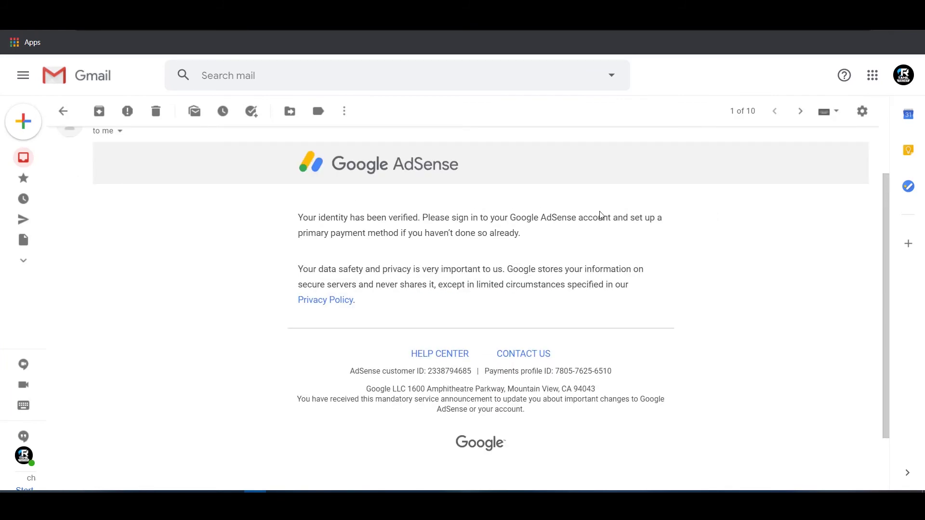